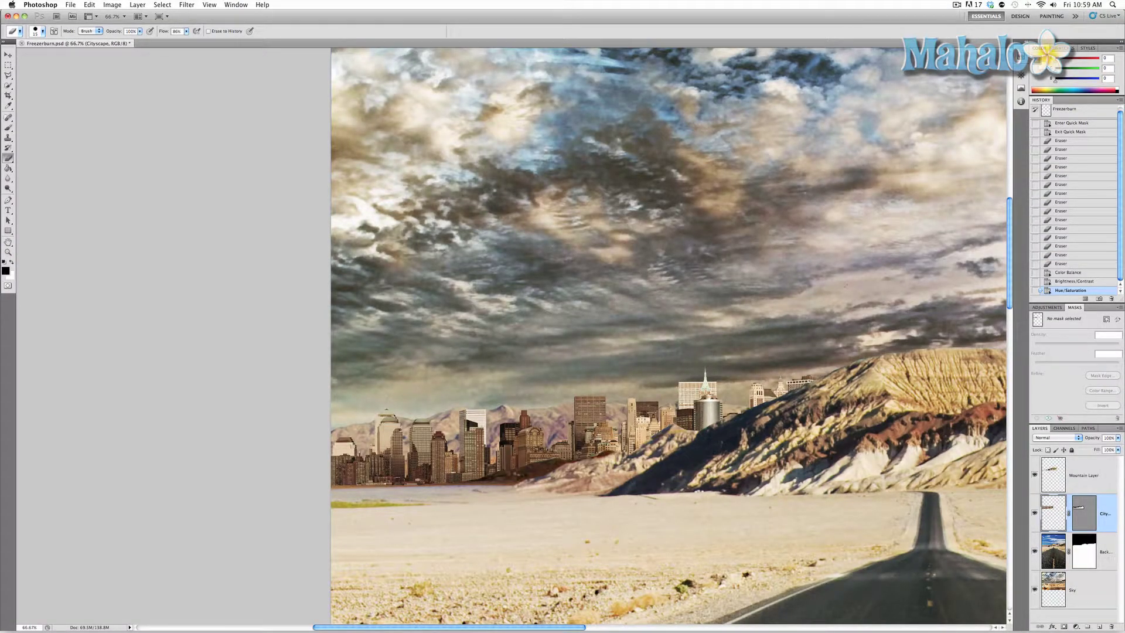
Open the Add Noise filter and pan its preview onto the city buildings
click(185, 5)
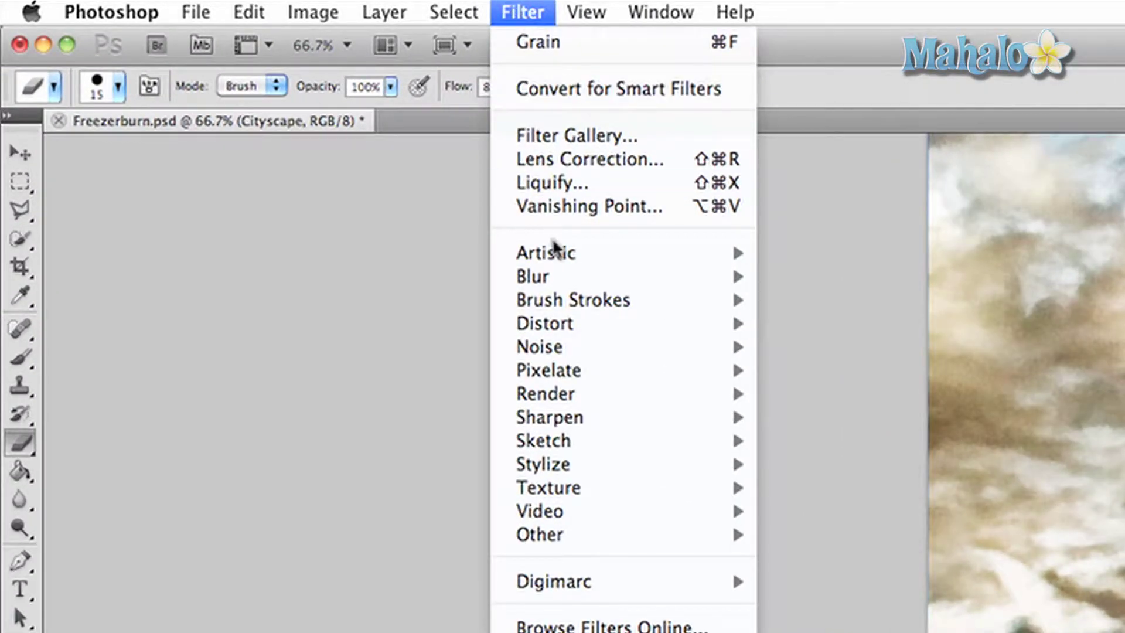
mouse_move(545, 352)
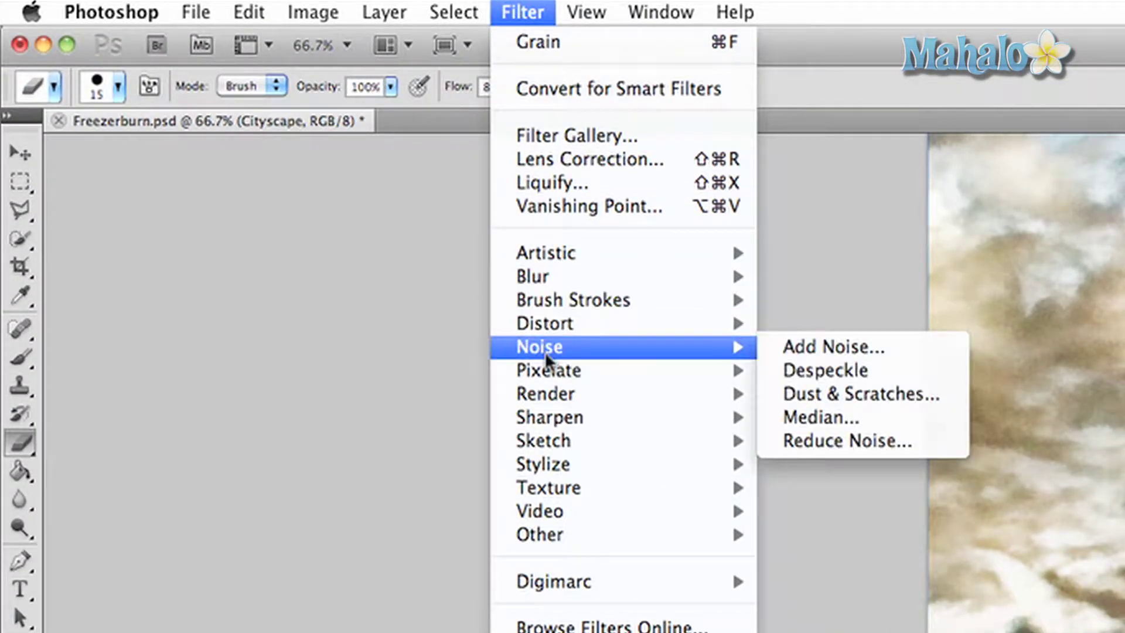
click(826, 350)
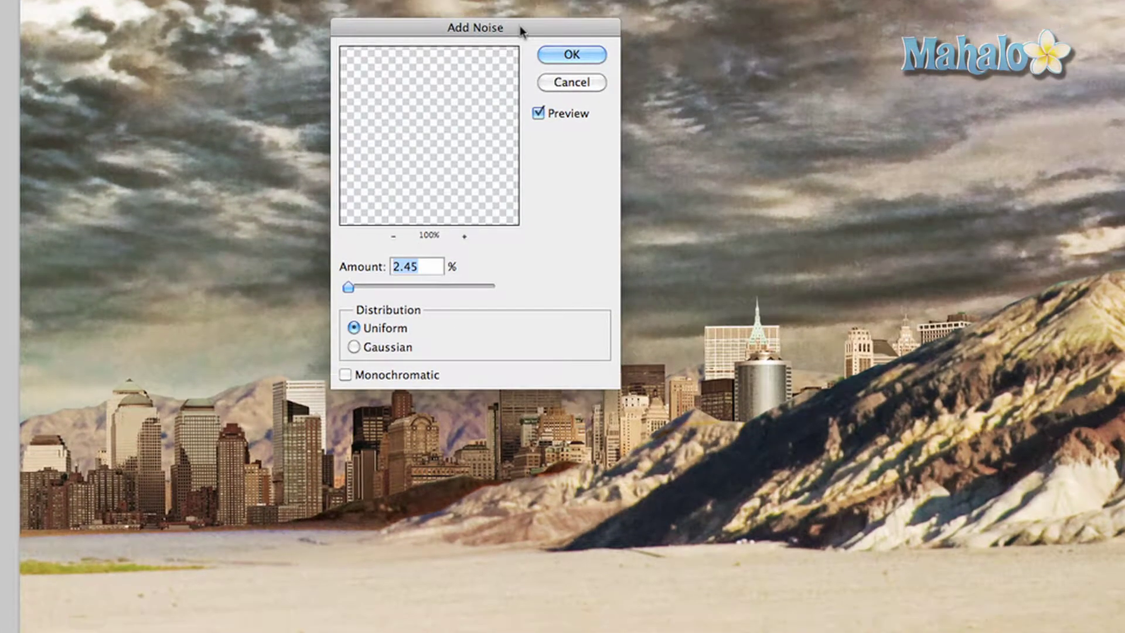
drag(557, 27, 0, 0)
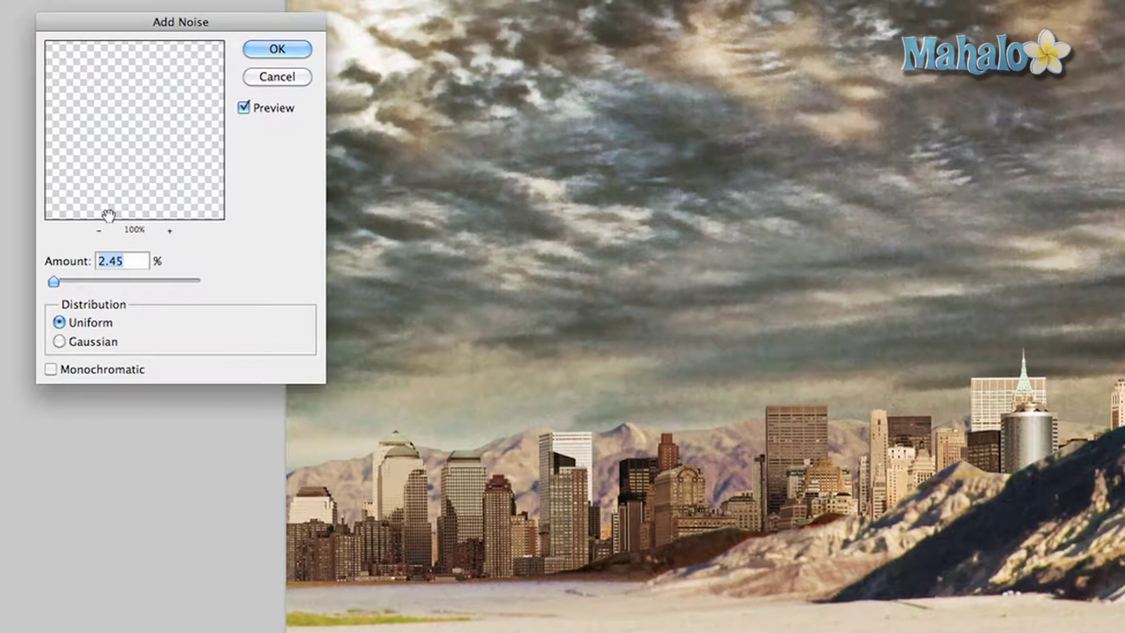
mouse_move(131, 176)
mouse_down()
mouse_move(138, 166)
mouse_move(151, 203)
mouse_move(105, 80)
mouse_up()
mouse_move(101, 162)
mouse_down()
mouse_move(126, 75)
mouse_move(159, 92)
mouse_up()
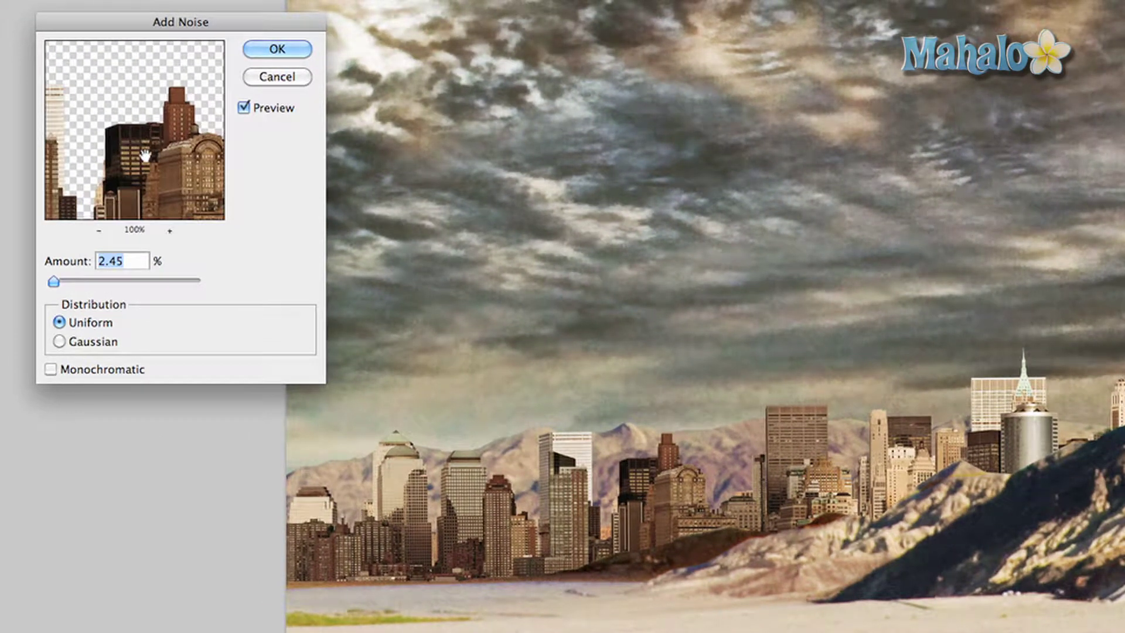
mouse_move(145, 155)
mouse_down()
mouse_move(116, 95)
mouse_move(205, 133)
mouse_move(146, 176)
mouse_move(122, 132)
mouse_up()
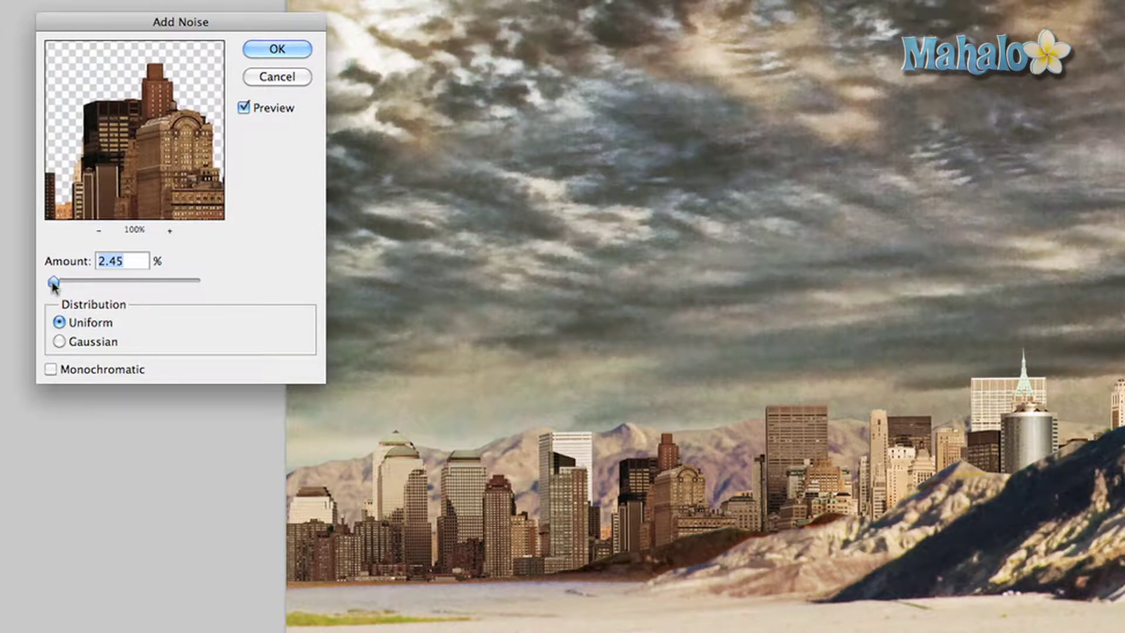
Try heavier amounts and Gaussian, then settle on 7.51% Uniform noise
drag(53, 284, 56, 285)
mouse_move(56, 283)
mouse_down()
mouse_move(82, 284)
mouse_move(57, 284)
mouse_up()
click(59, 342)
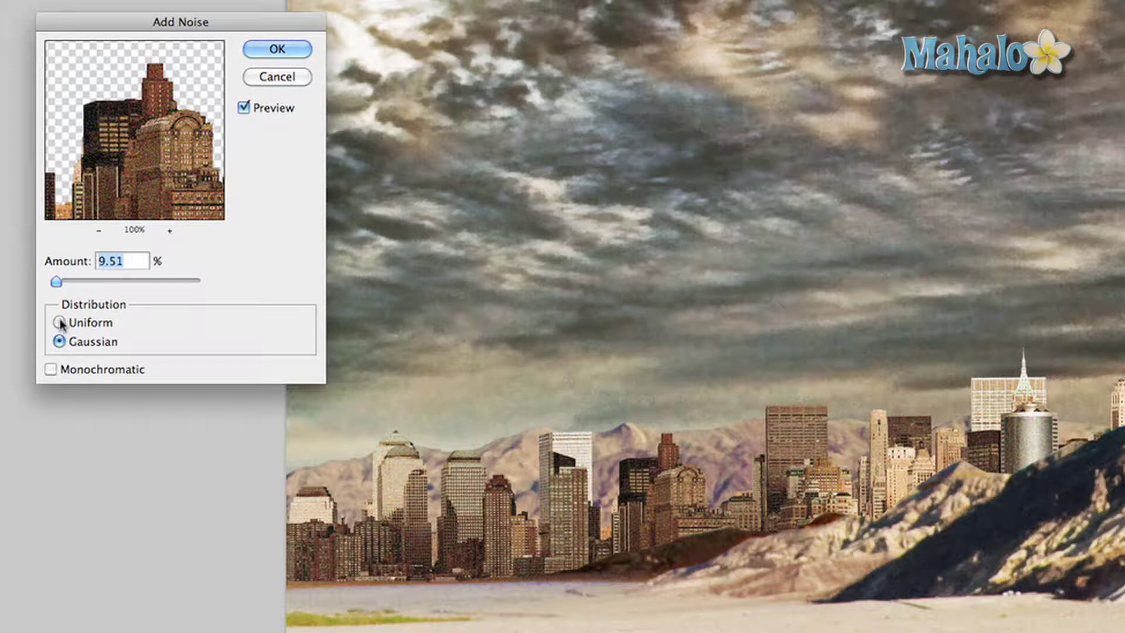
click(60, 323)
drag(88, 261, 103, 261)
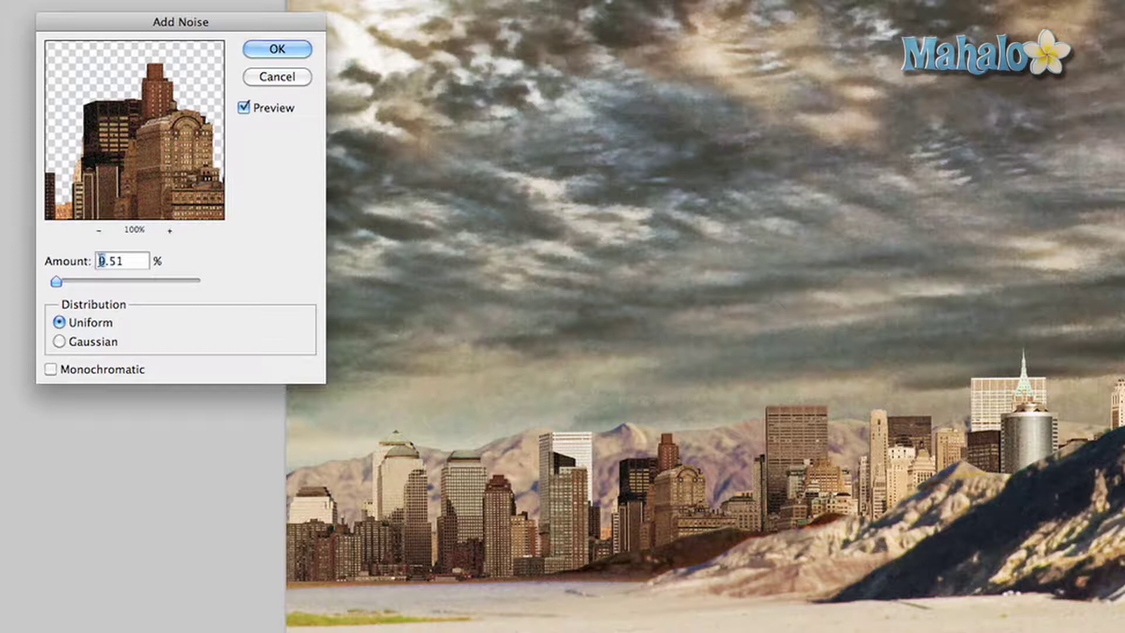
text(7)
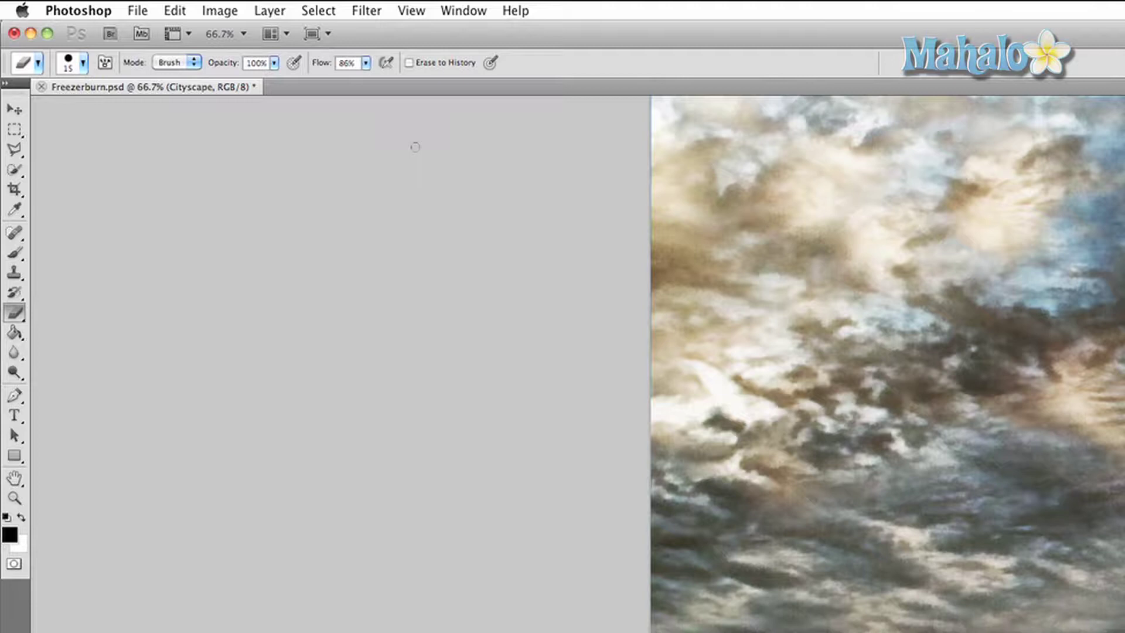
Open the Texture > Grain filter and set Intensity 6 and Contrast 61
click(219, 11)
mouse_move(367, 10)
mouse_move(424, 345)
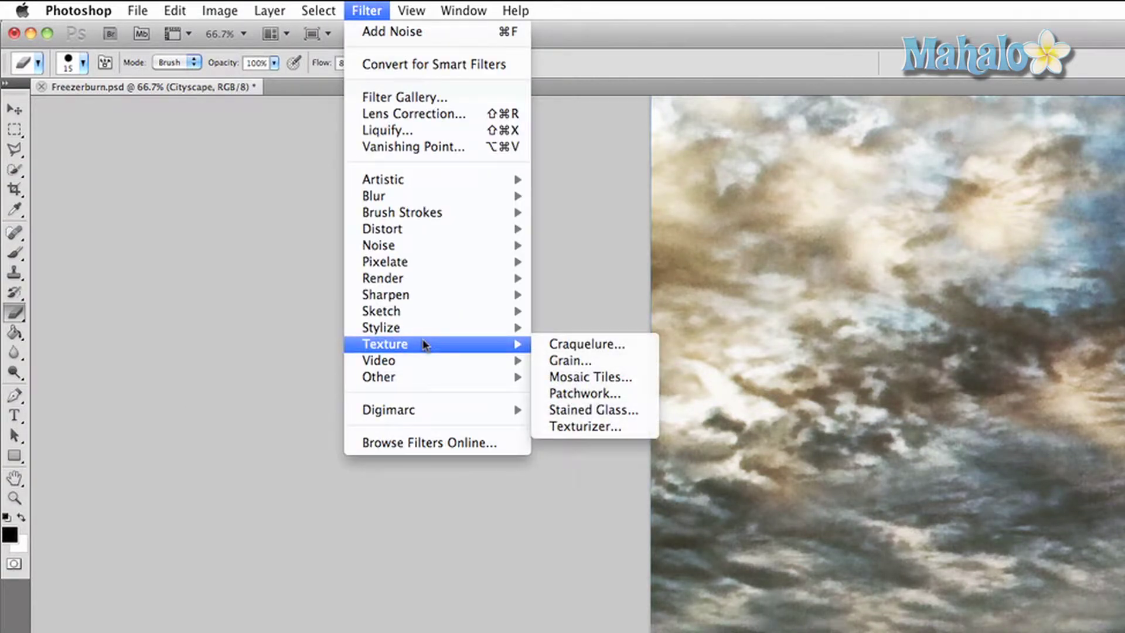
click(569, 360)
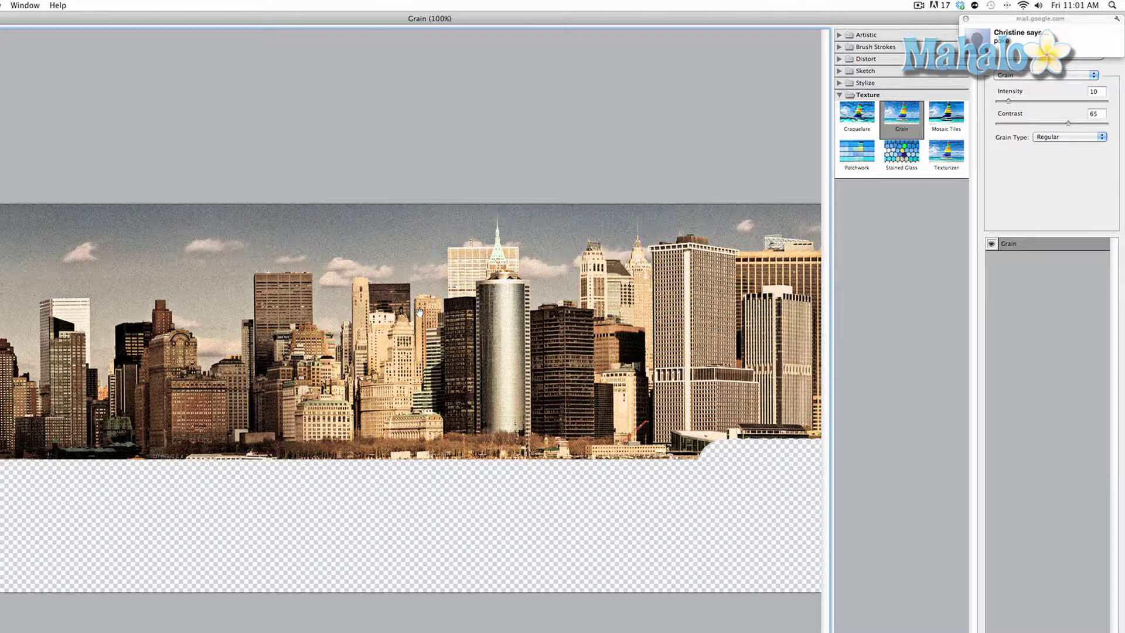
mouse_move(1009, 100)
mouse_down()
mouse_move(1039, 103)
mouse_move(1004, 103)
mouse_up()
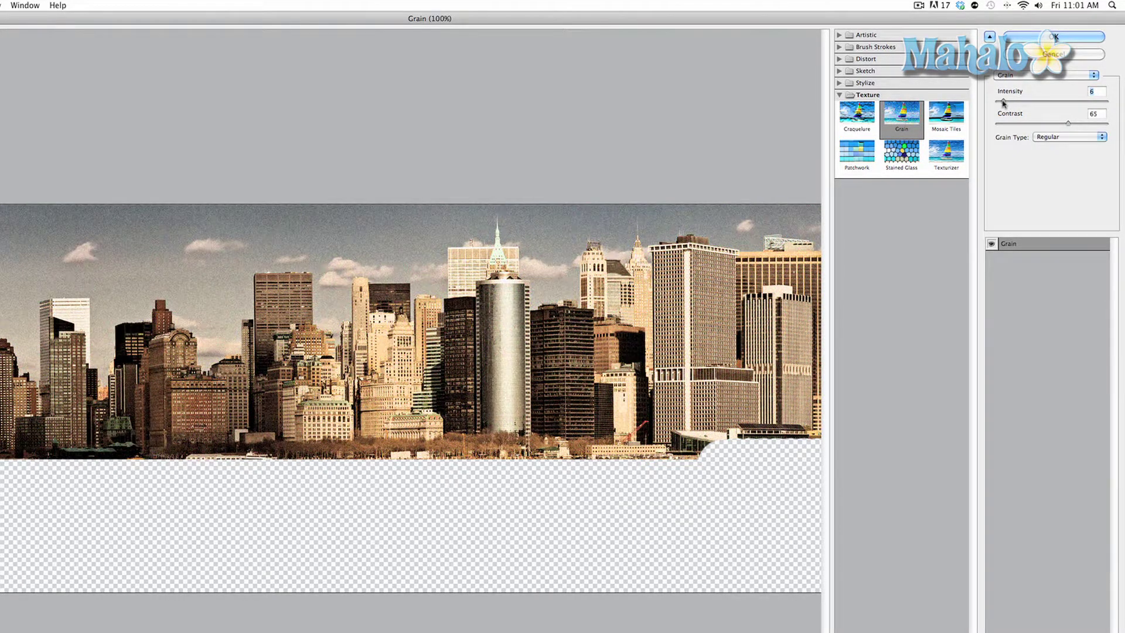
mouse_move(1068, 124)
mouse_down()
mouse_move(1047, 124)
mouse_move(1064, 126)
mouse_up()
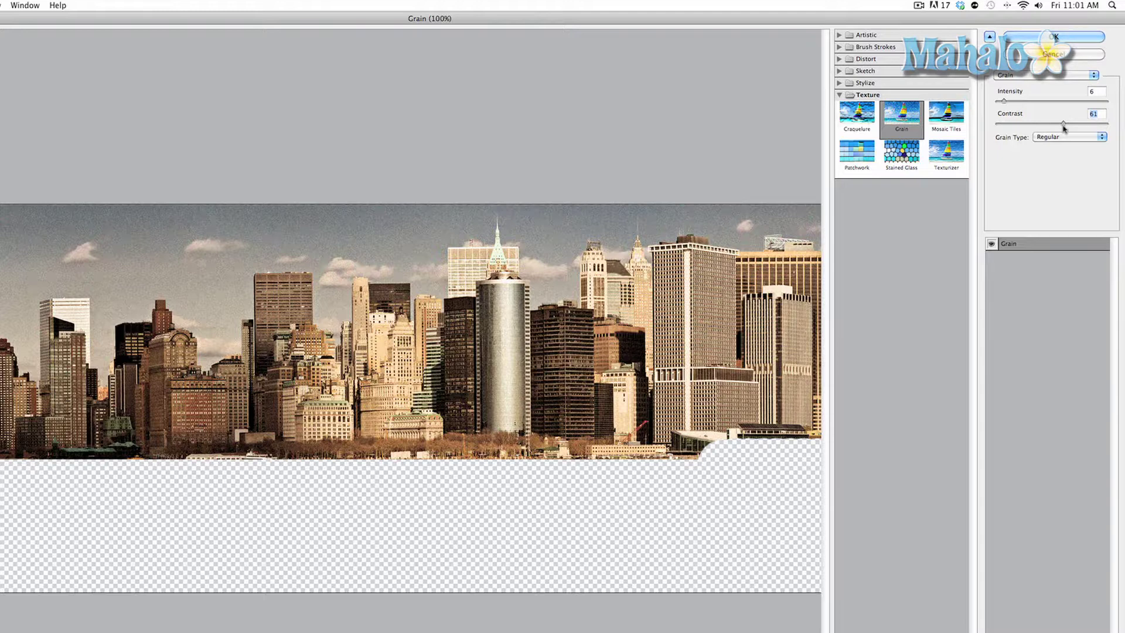
Compare Soft grain, keep the Regular grain type, and apply the Grain filter
click(1064, 137)
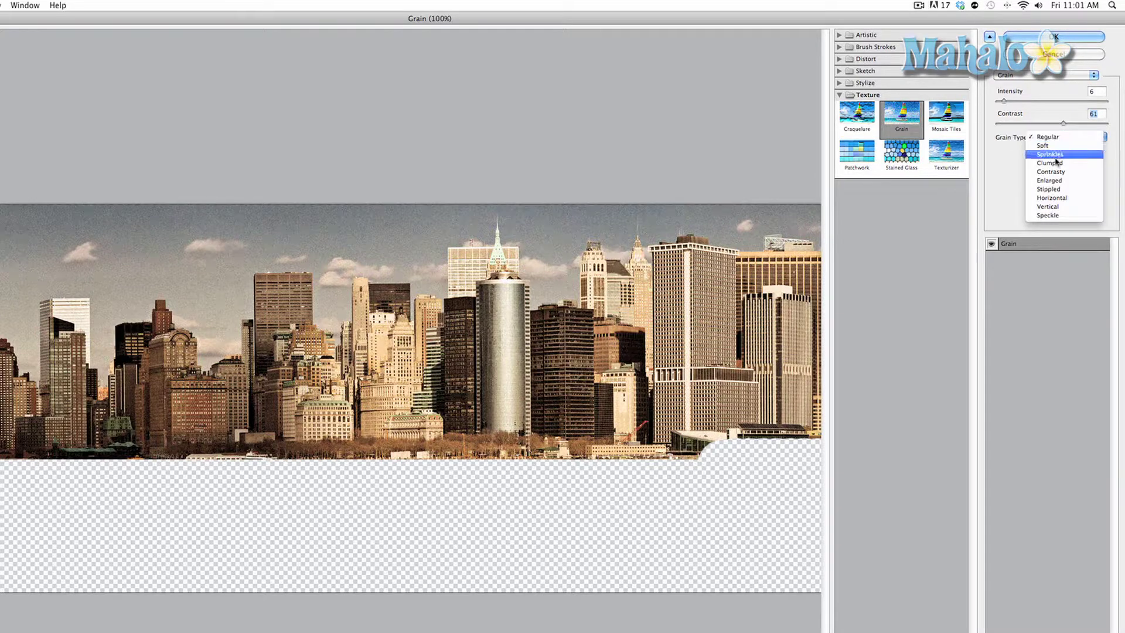
click(1053, 148)
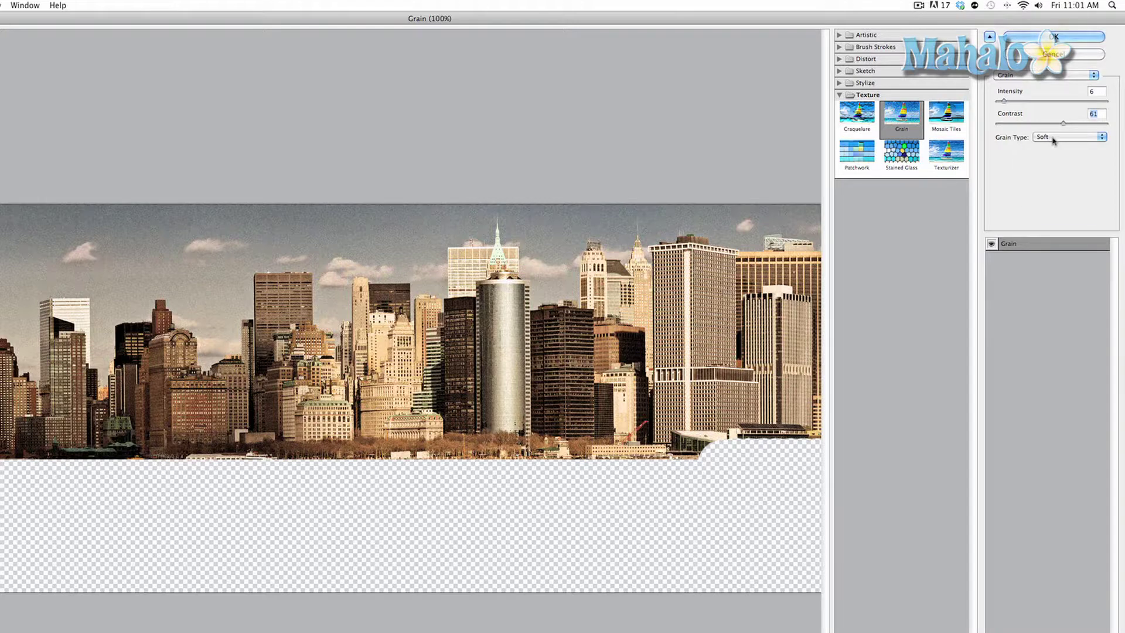
click(1053, 140)
click(1052, 129)
click(1049, 141)
click(1013, 155)
click(1055, 37)
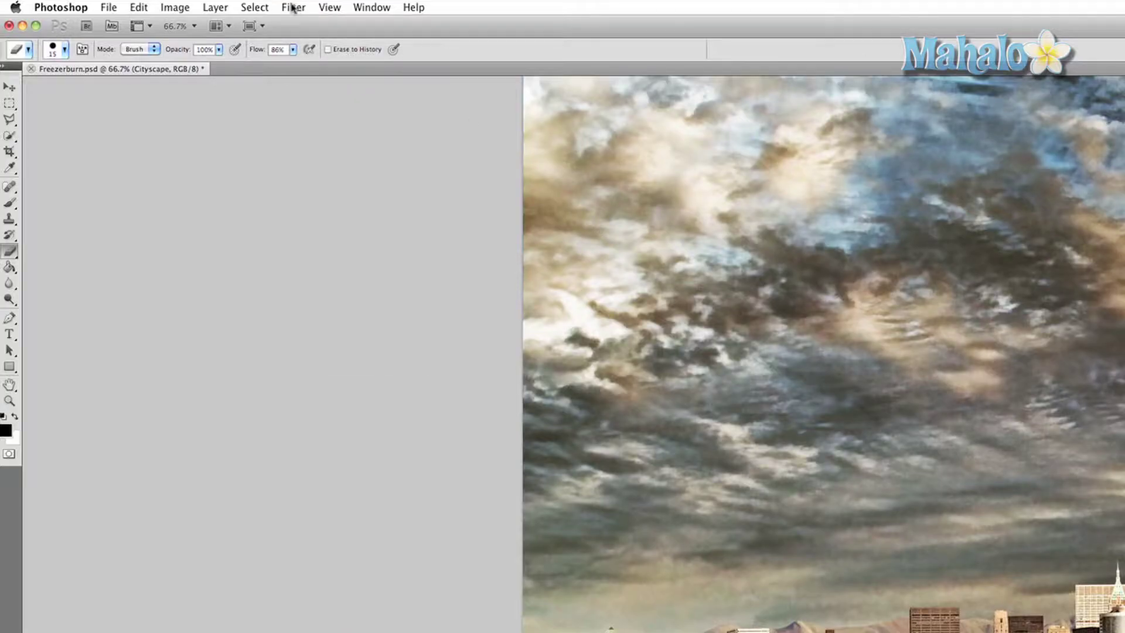
Open Surface Blur, bring the buildings into the preview, and set Radius 16 px, Threshold 42 levels
click(294, 7)
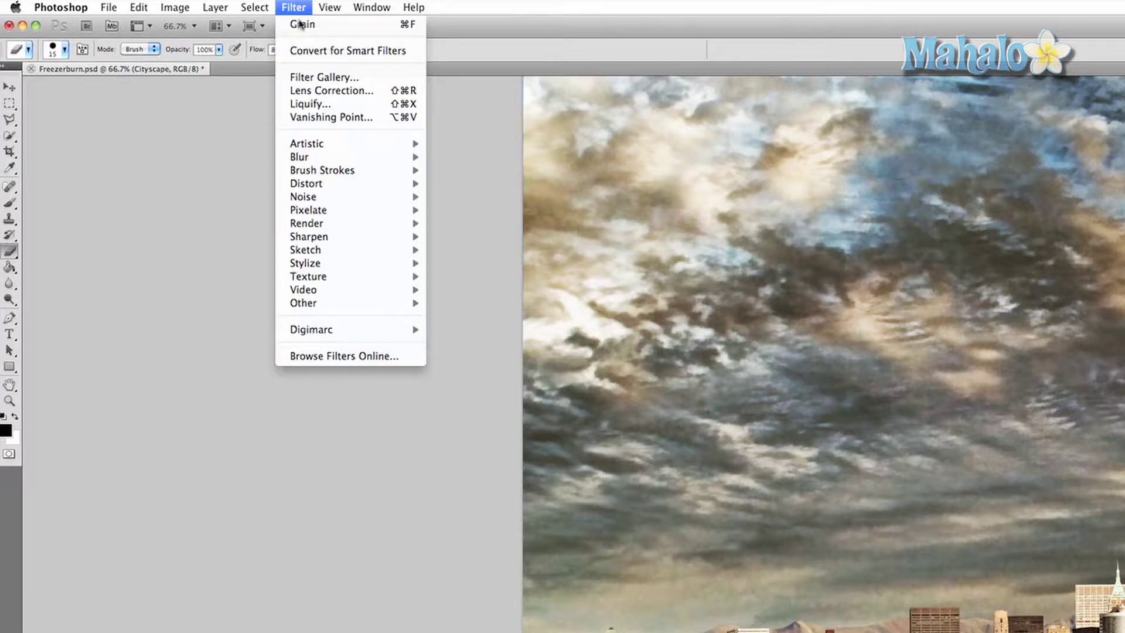
mouse_move(328, 159)
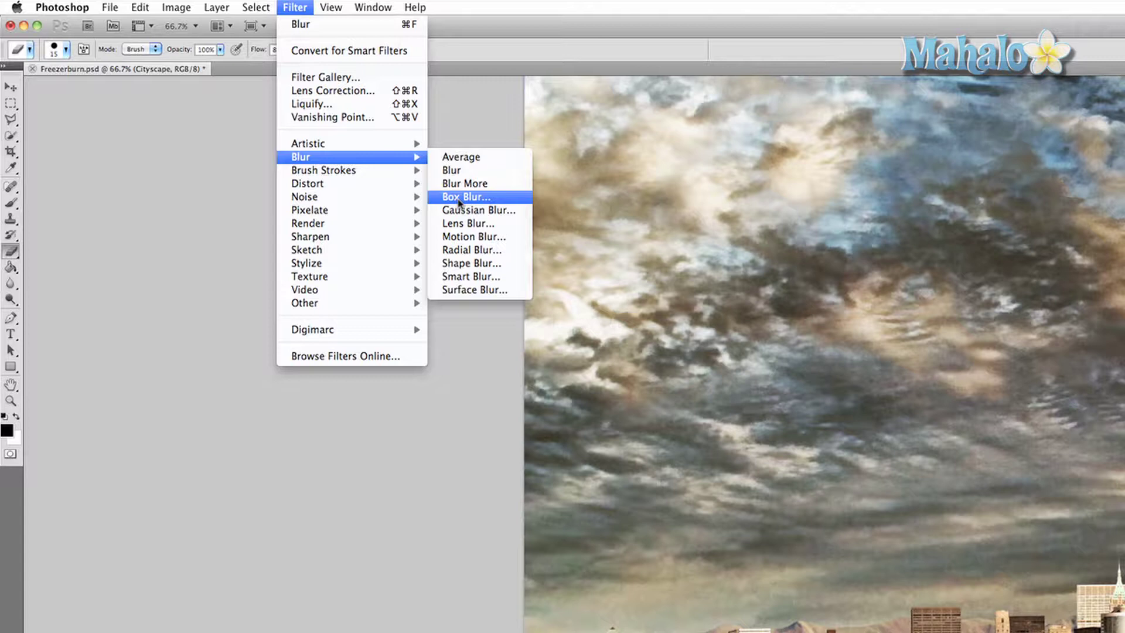
click(472, 290)
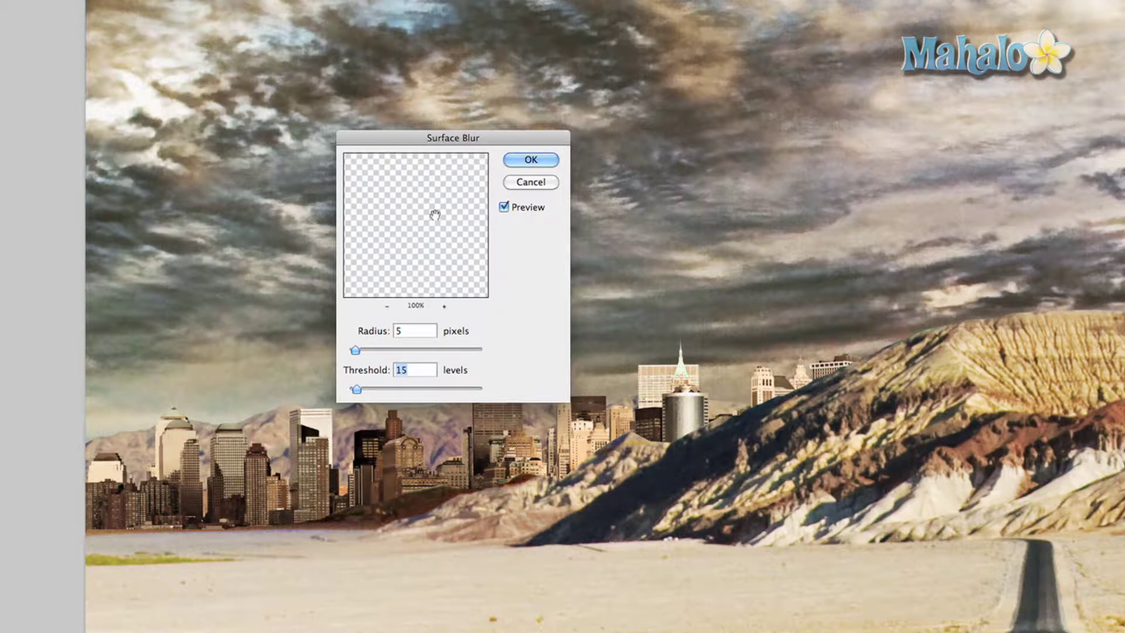
drag(429, 251, 430, 183)
drag(428, 253, 428, 208)
drag(528, 142, 199, 123)
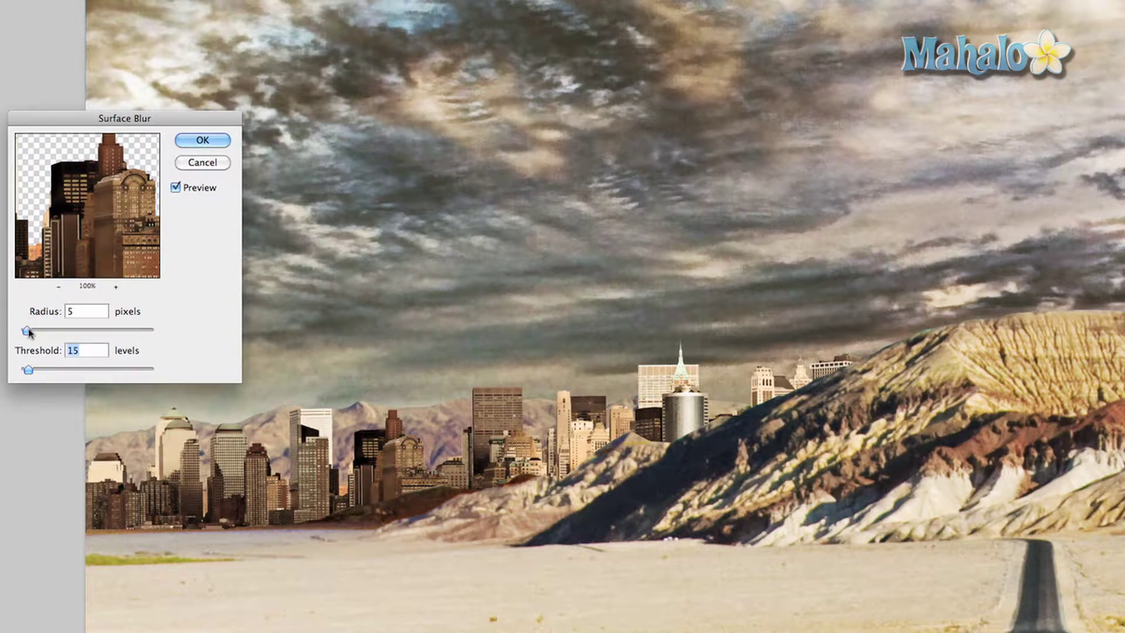
drag(28, 332, 48, 333)
drag(27, 370, 42, 370)
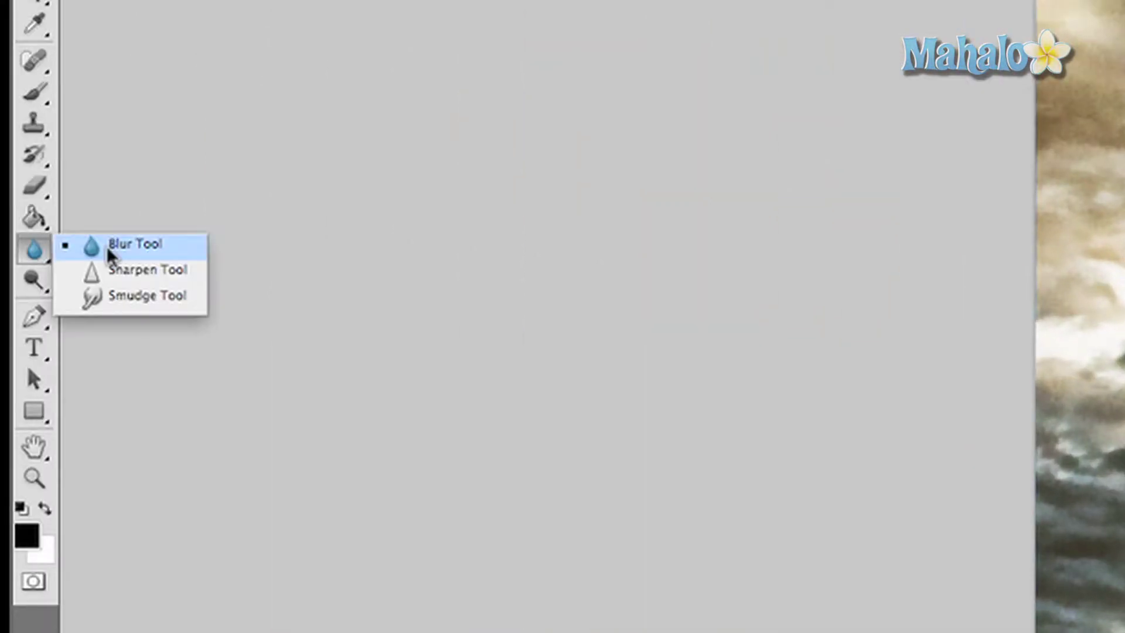
Switch to the Blur Tool with a 150 px brush at 50% strength
click(109, 253)
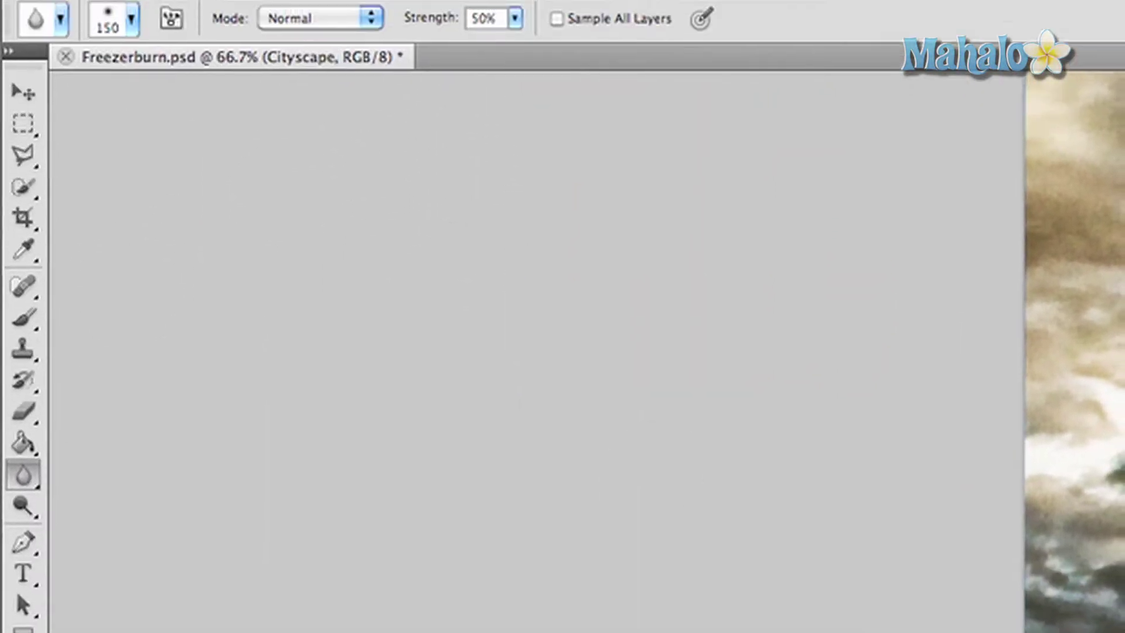